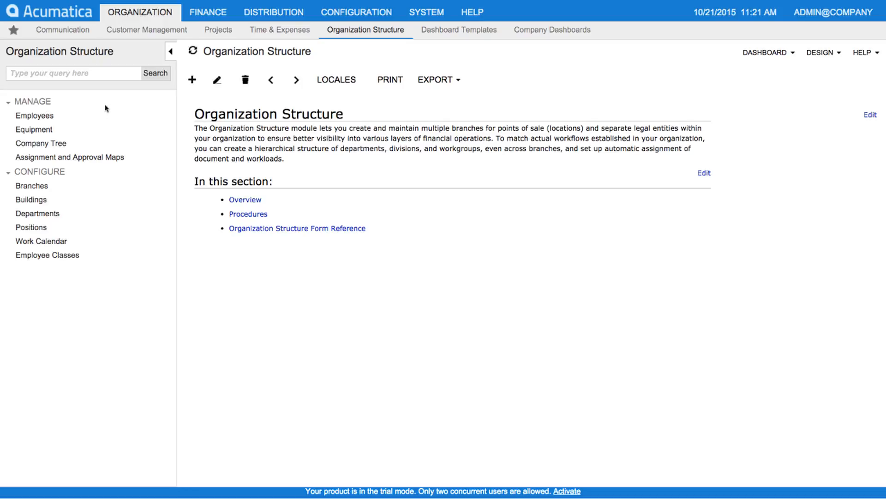
# - Open the Site Preferences form from the common configuration settings
pyautogui.click(353, 12)
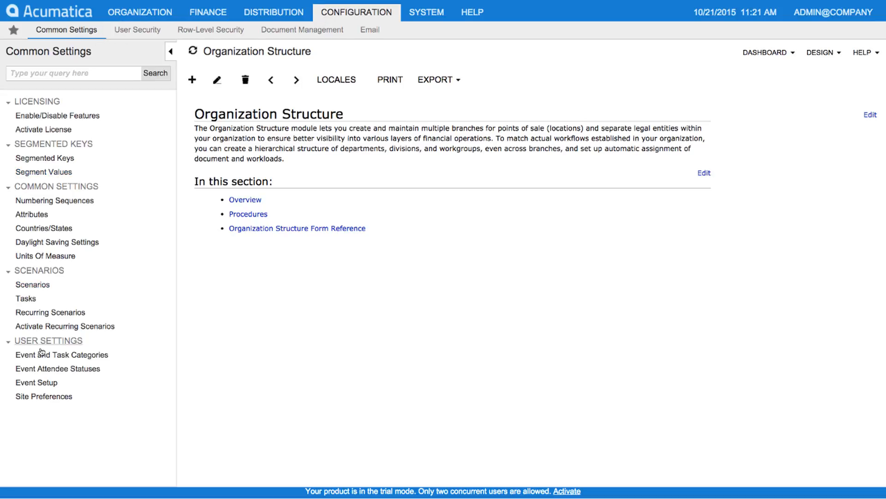
pyautogui.click(40, 397)
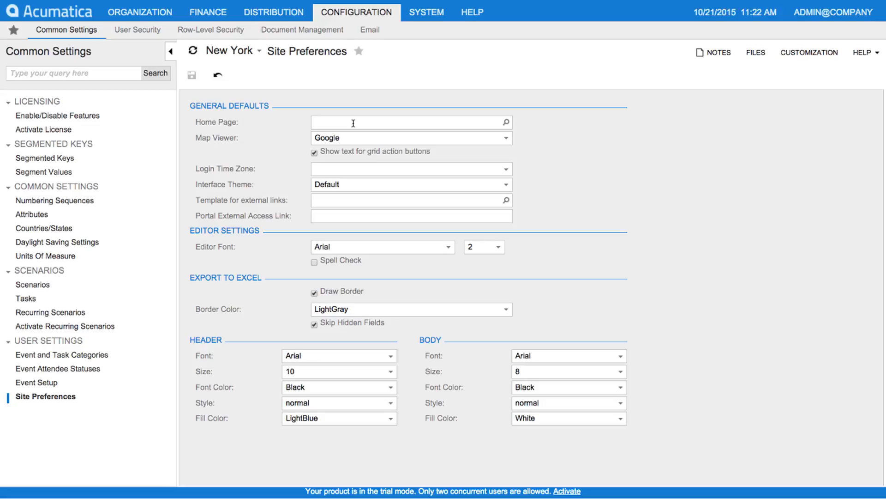
pyautogui.click(871, 19)
# - Look through the Home Page choices down to the Taxes folder under Finance
pyautogui.click(506, 123)
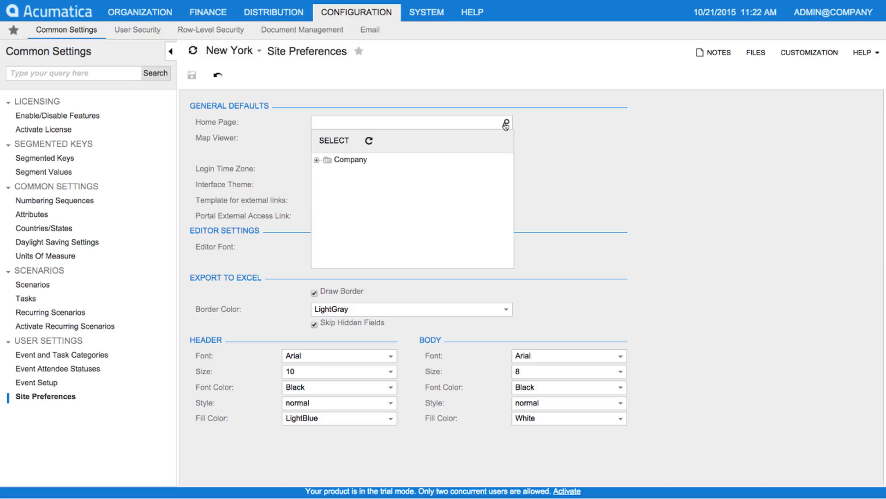
pyautogui.click(316, 160)
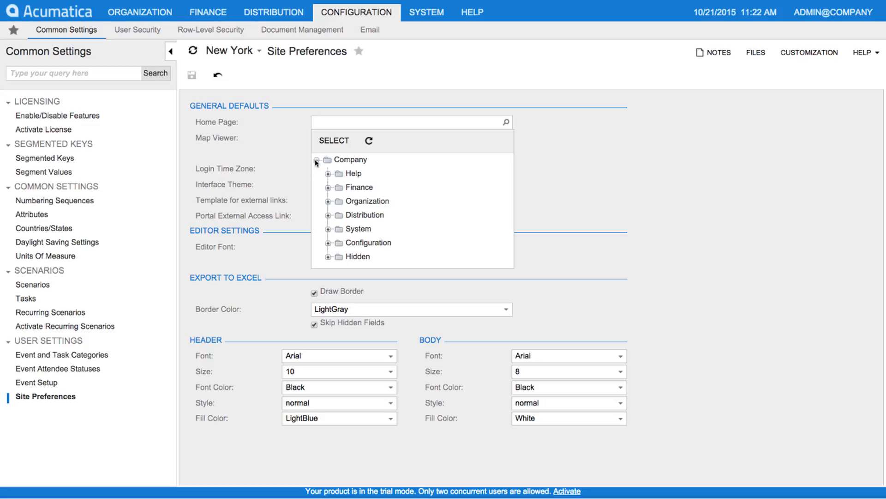
pyautogui.click(328, 188)
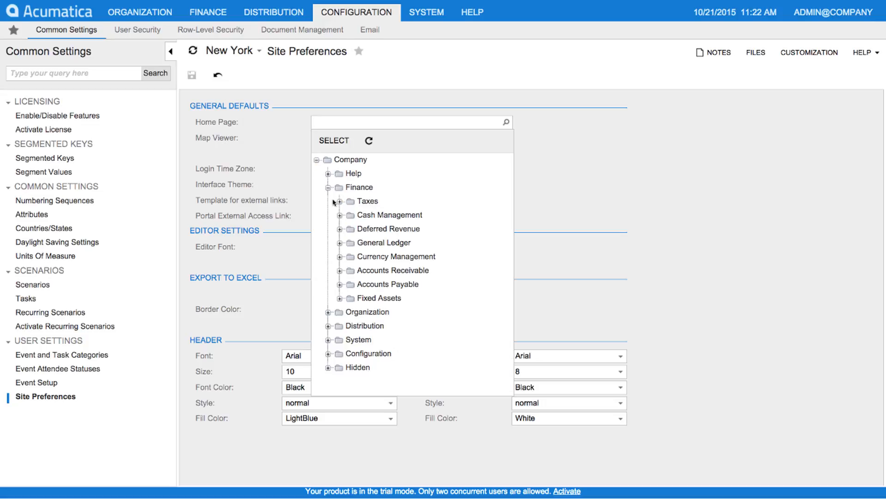
pyautogui.click(340, 202)
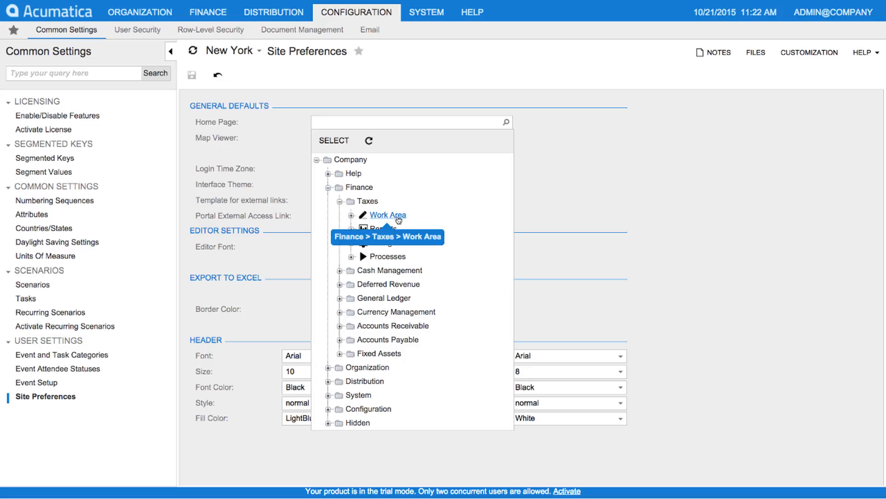
pyautogui.click(602, 178)
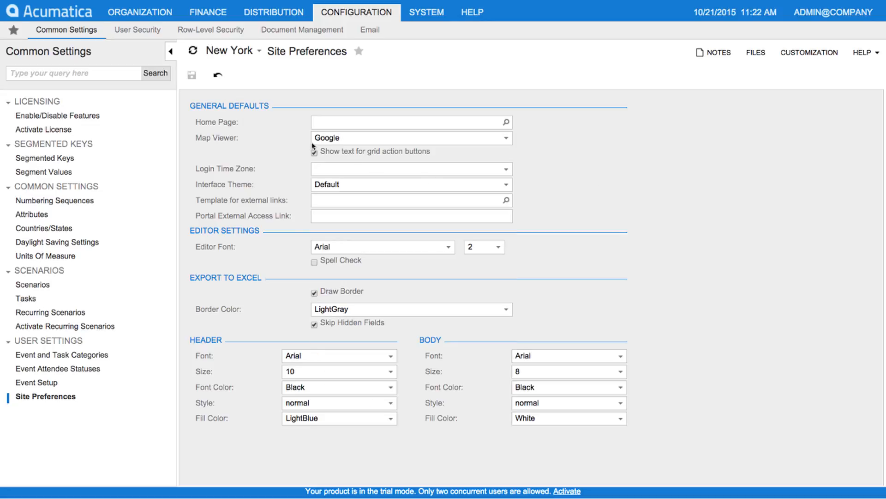
# - Select Google as the Map Viewer and keep the option to show text for grid action buttons enabled
pyautogui.click(508, 139)
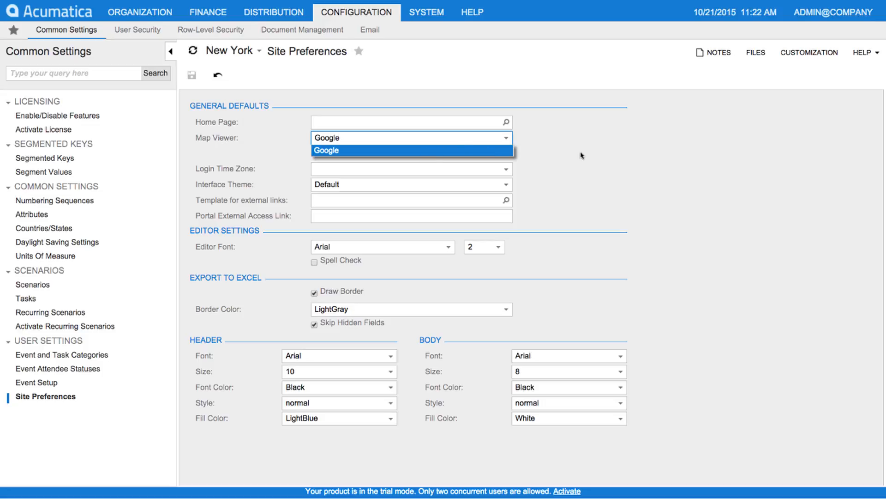
pyautogui.click(427, 151)
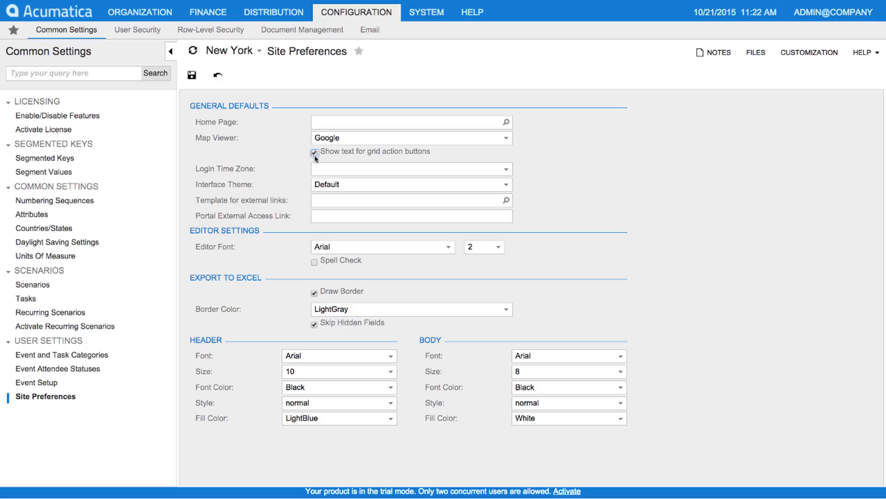
pyautogui.click(315, 153)
# - Set the Login Time Zone to (GMT-05:00) Eastern Time (US & Canada)
pyautogui.click(508, 170)
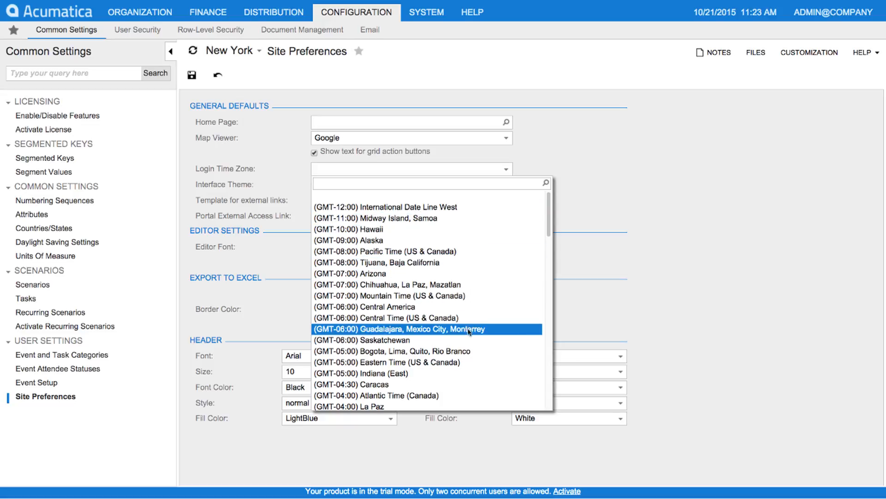
pyautogui.click(376, 367)
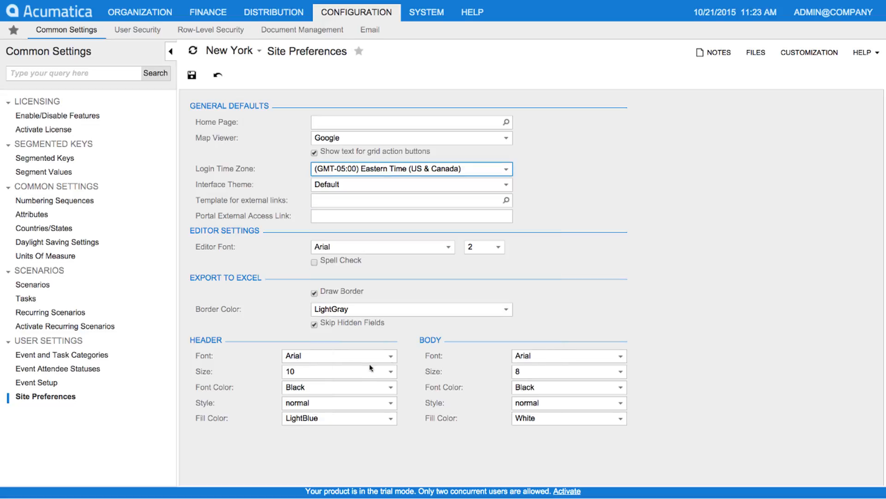
pyautogui.click(506, 170)
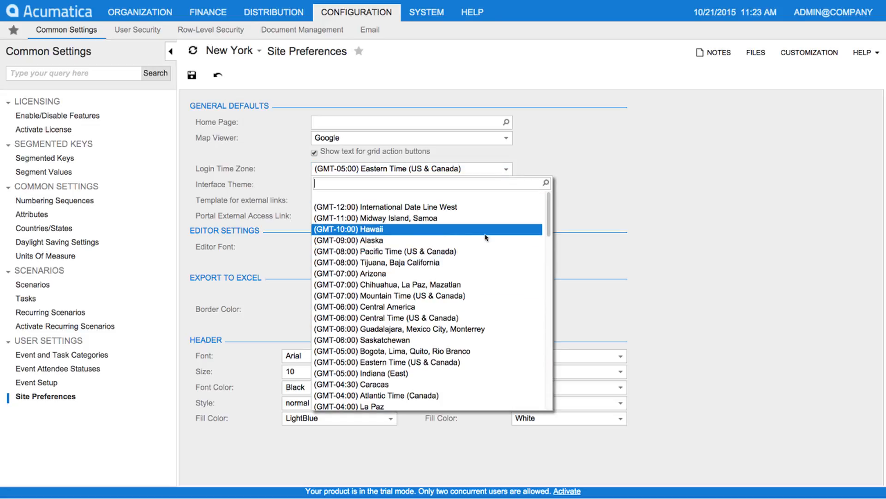
pyautogui.click(578, 207)
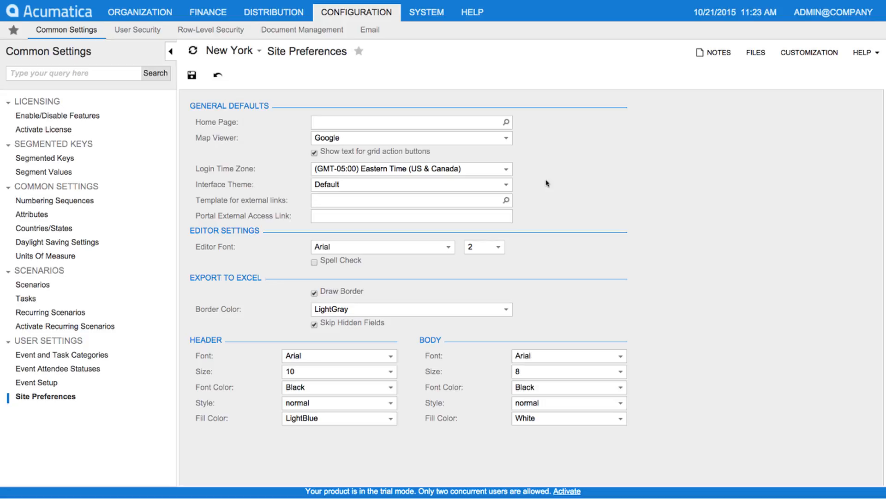
# - Review the available interface themes and the template choices for external links
pyautogui.click(508, 185)
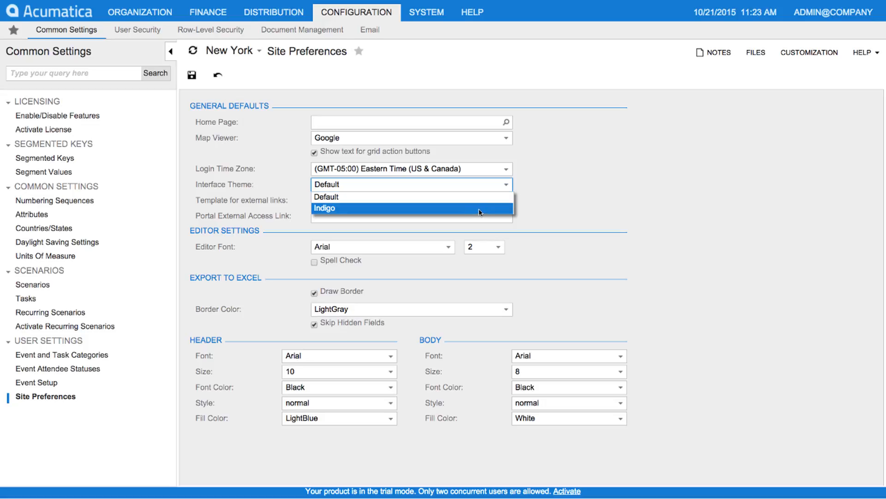
pyautogui.click(327, 202)
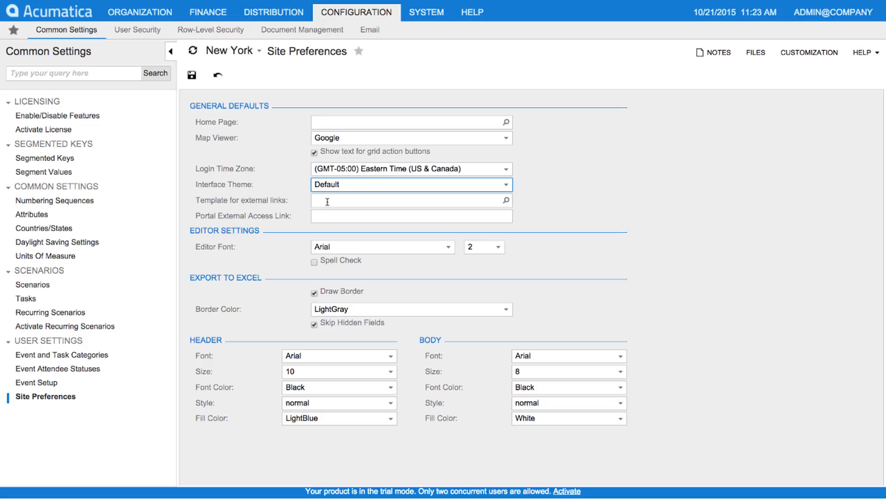
pyautogui.click(506, 202)
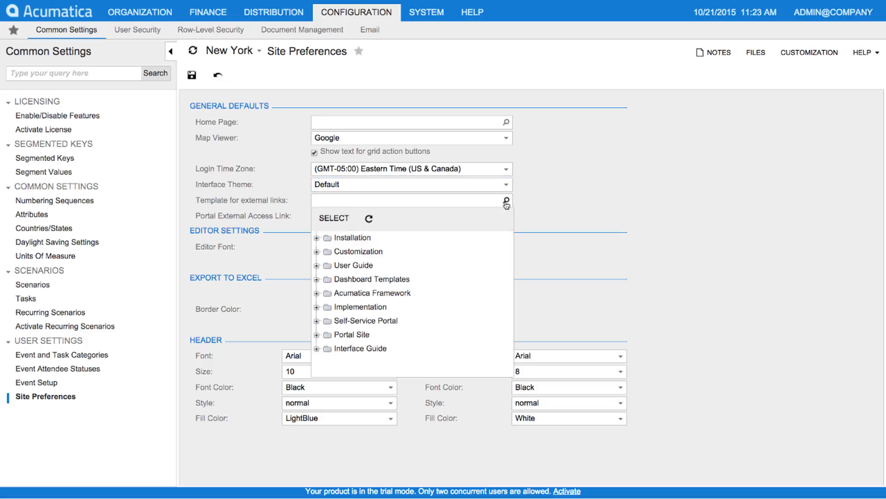
pyautogui.click(506, 202)
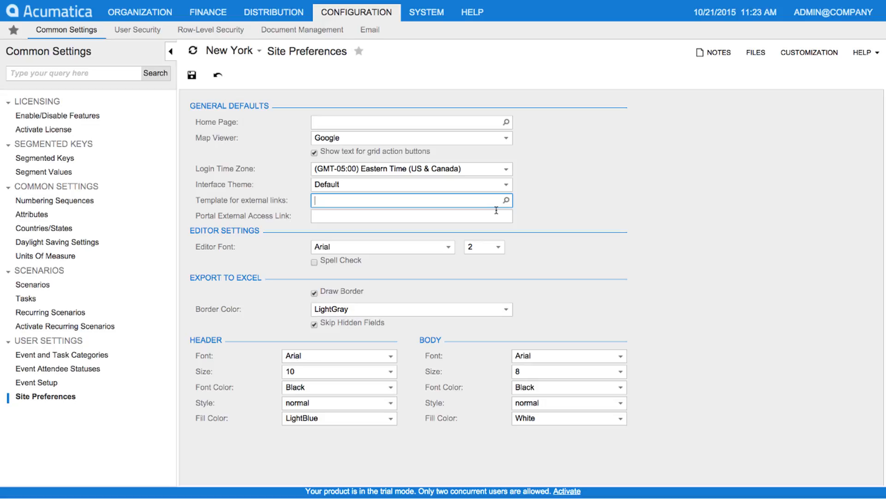
pyautogui.click(496, 213)
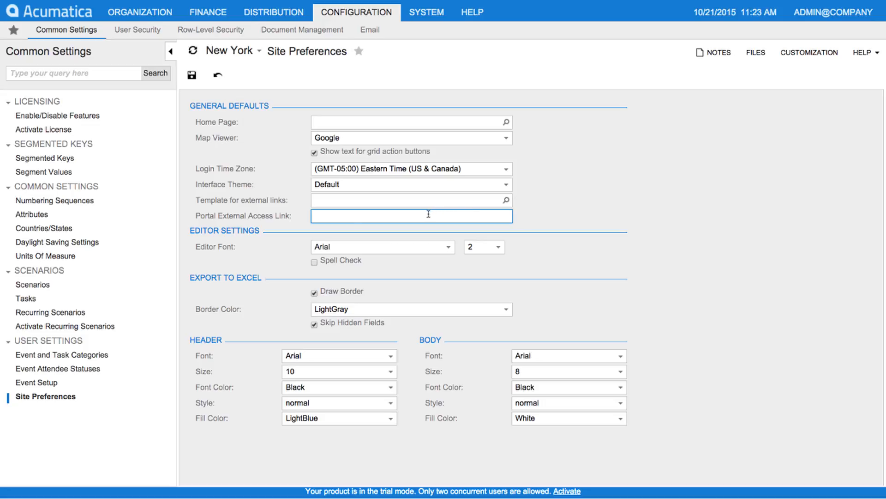
# - Look through the editor font list and choose Arial at size 2
pyautogui.press('Tab')
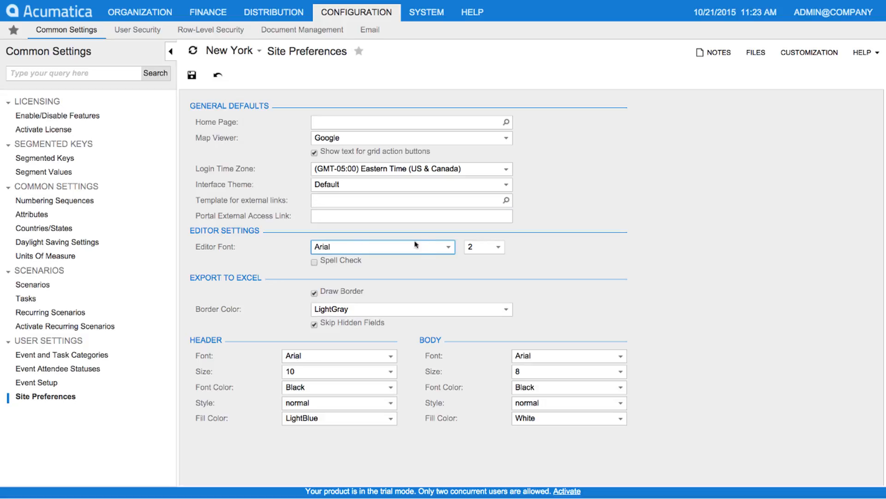
pyautogui.click(449, 248)
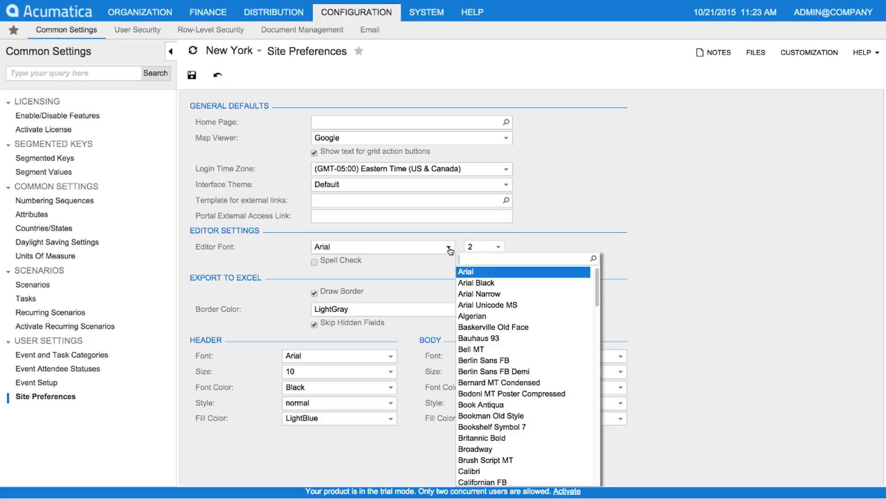
pyautogui.scroll(-10, 531, 350)
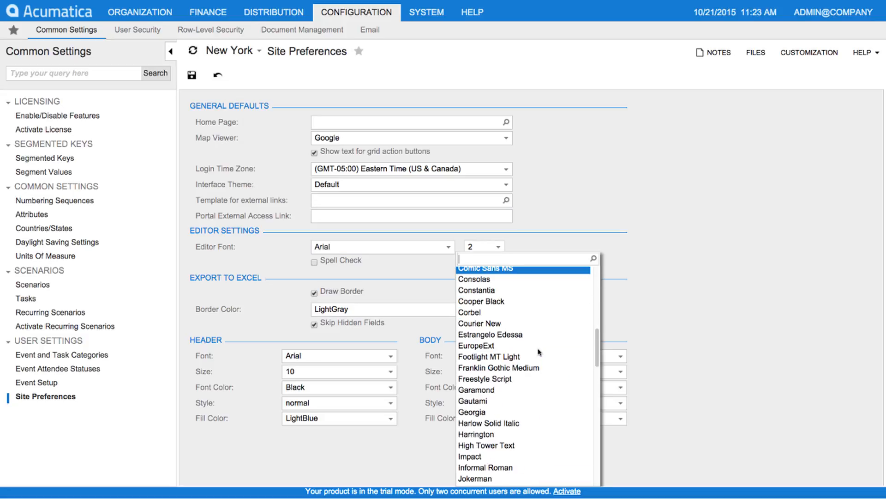
pyautogui.scroll(10, 547, 322)
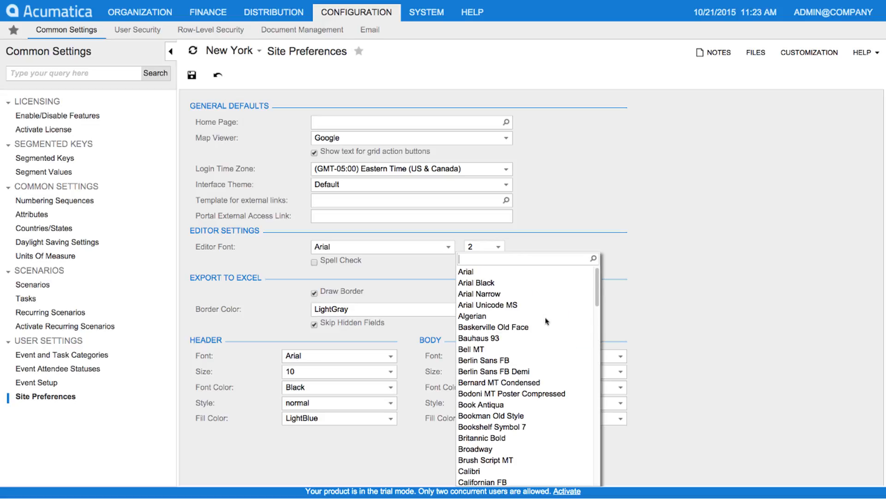
pyautogui.click(525, 276)
pyautogui.click(499, 247)
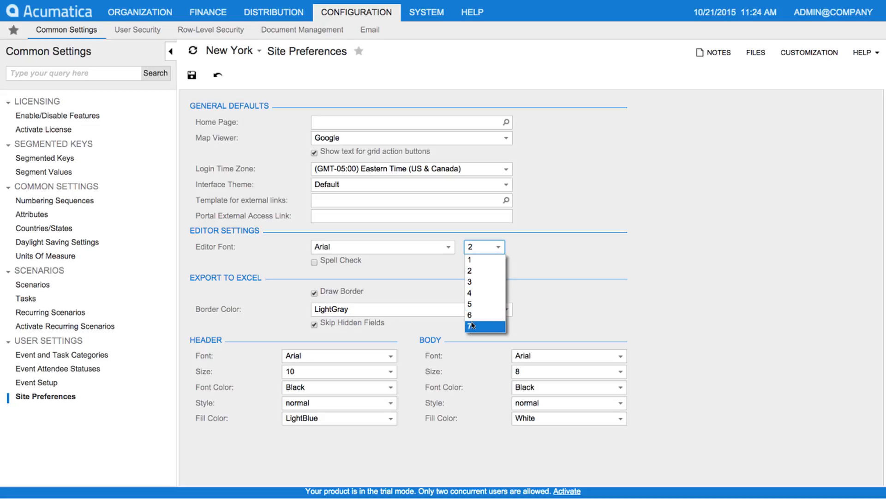
pyautogui.click(480, 276)
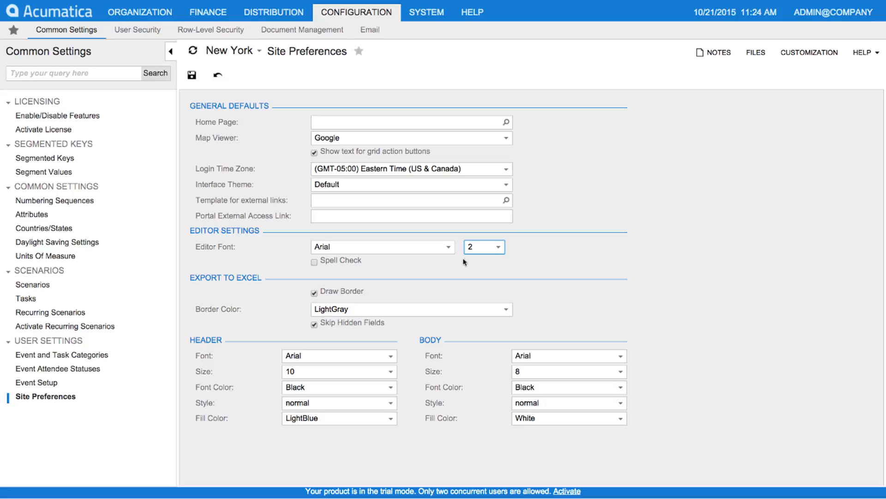
pyautogui.click(327, 261)
pyautogui.click(498, 249)
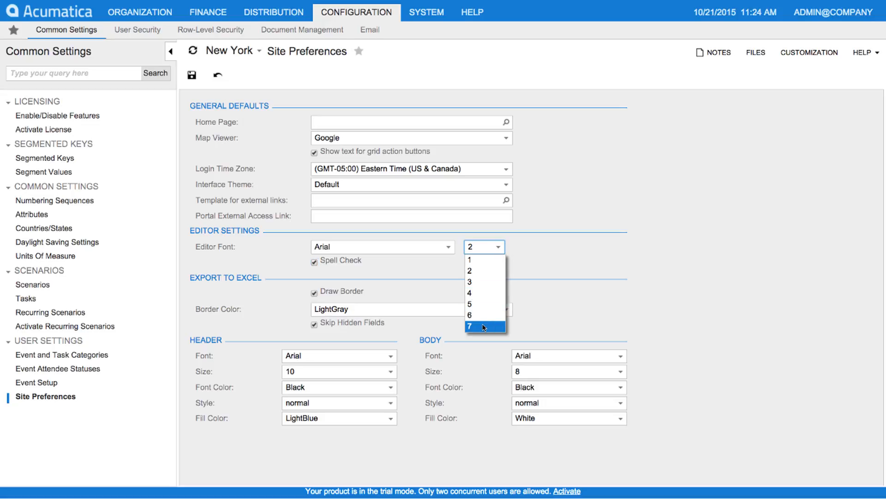
pyautogui.click(490, 276)
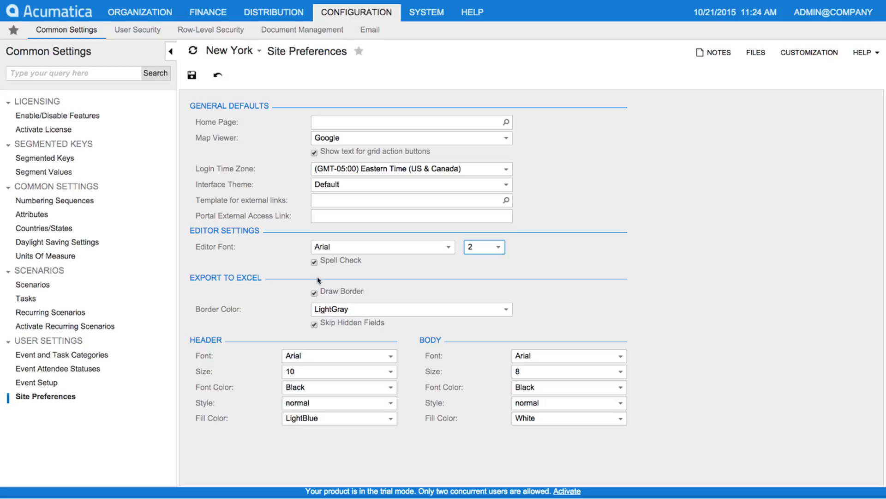
pyautogui.click(314, 262)
# - Check the border color and hidden-field options for Excel export and save the site preferences
pyautogui.click(507, 310)
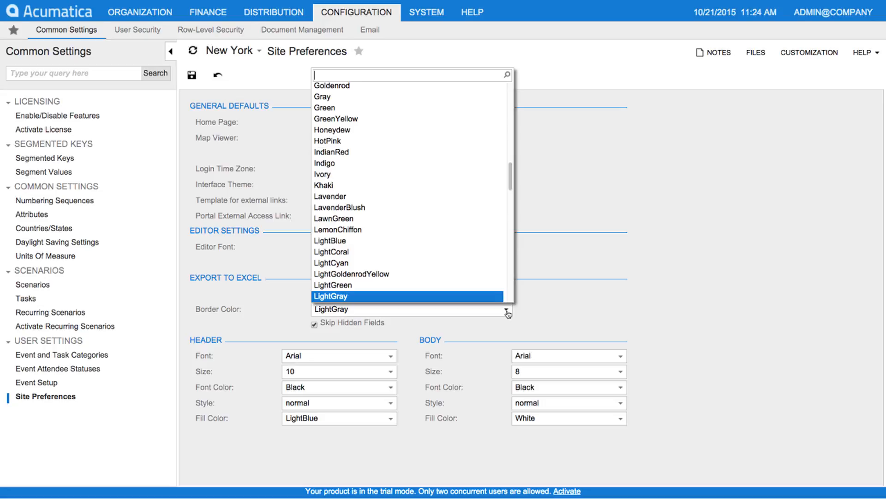
pyautogui.click(564, 327)
pyautogui.click(315, 325)
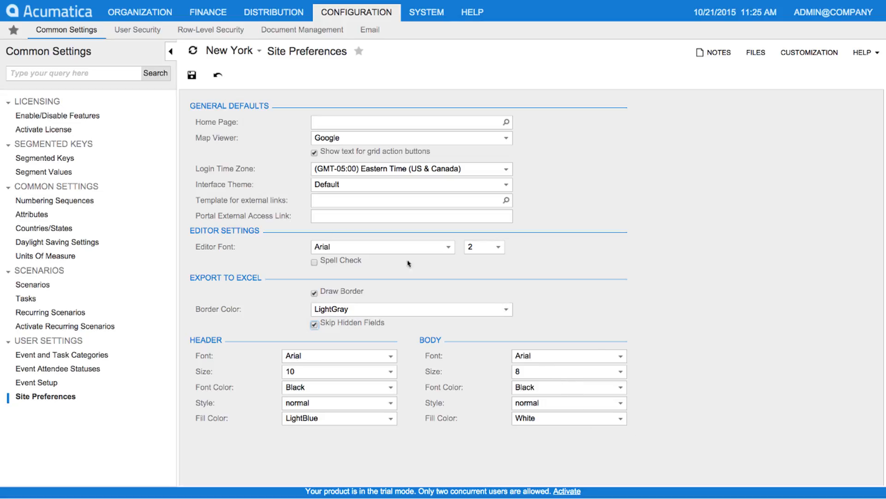
pyautogui.click(194, 77)
# - Go to the Organization Structure area of the Organization module
pyautogui.click(130, 16)
pyautogui.click(347, 32)
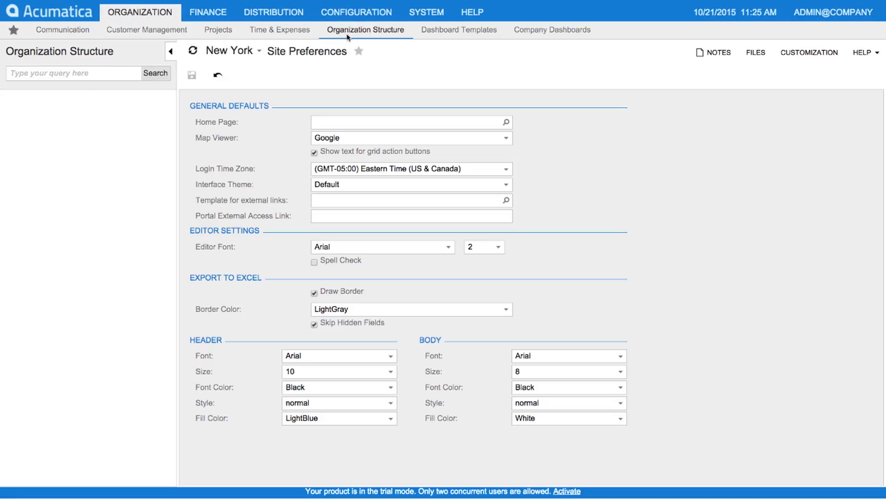